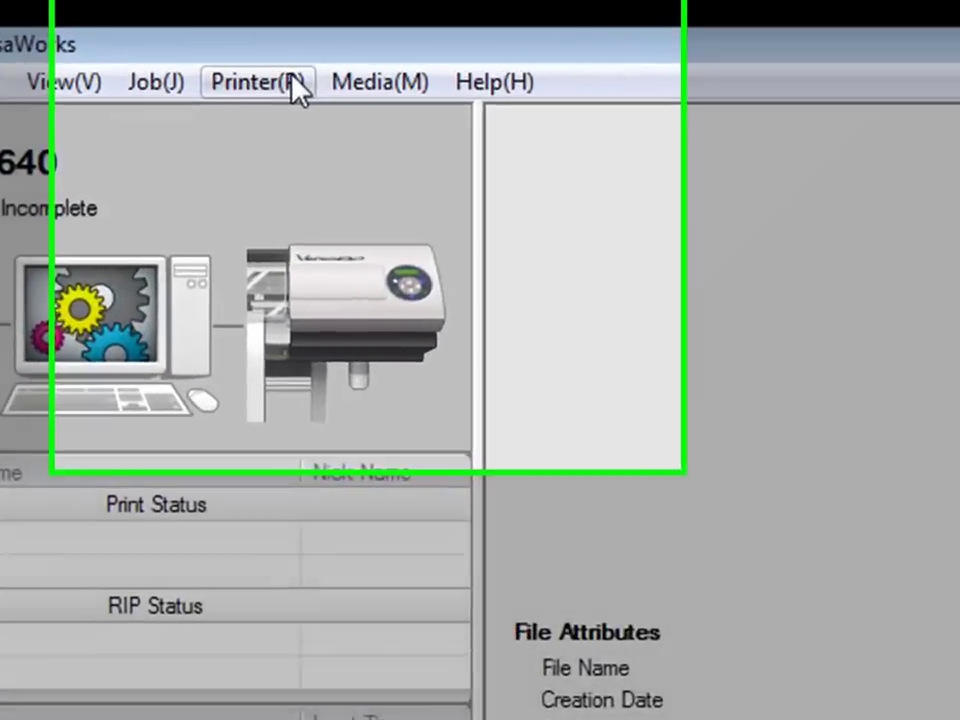
Add a USB printer on port Port_#0001.Hub_#0005, verified as CAMM-1 PRO GX-500 firmware 1.80
{"action": "left_click", "coordinate": [248, 59]}
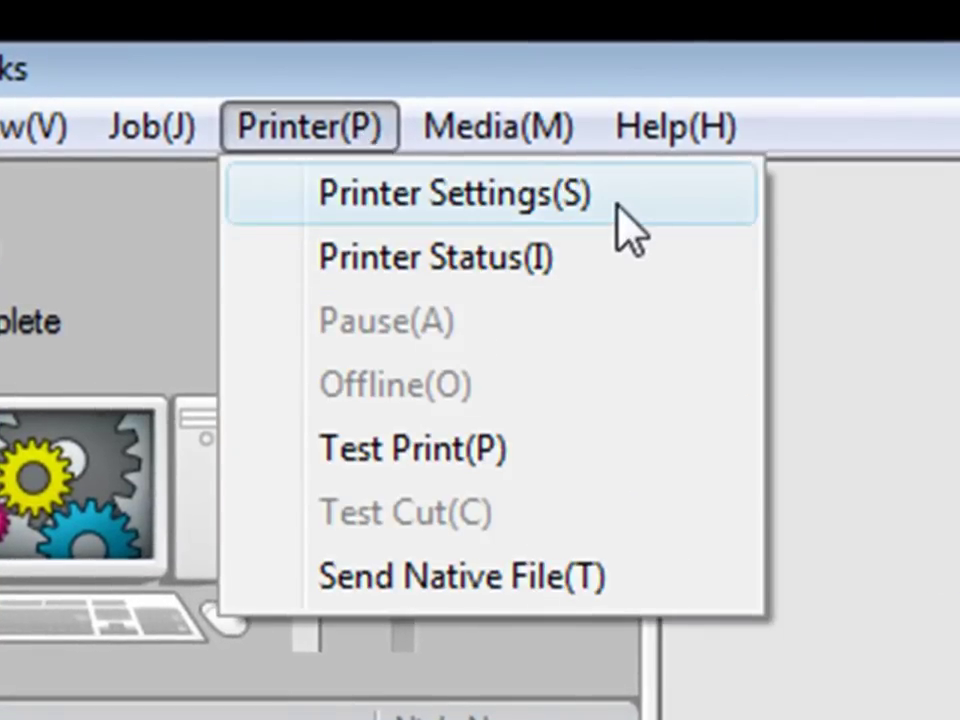
{"action": "left_click", "coordinate": [618, 203]}
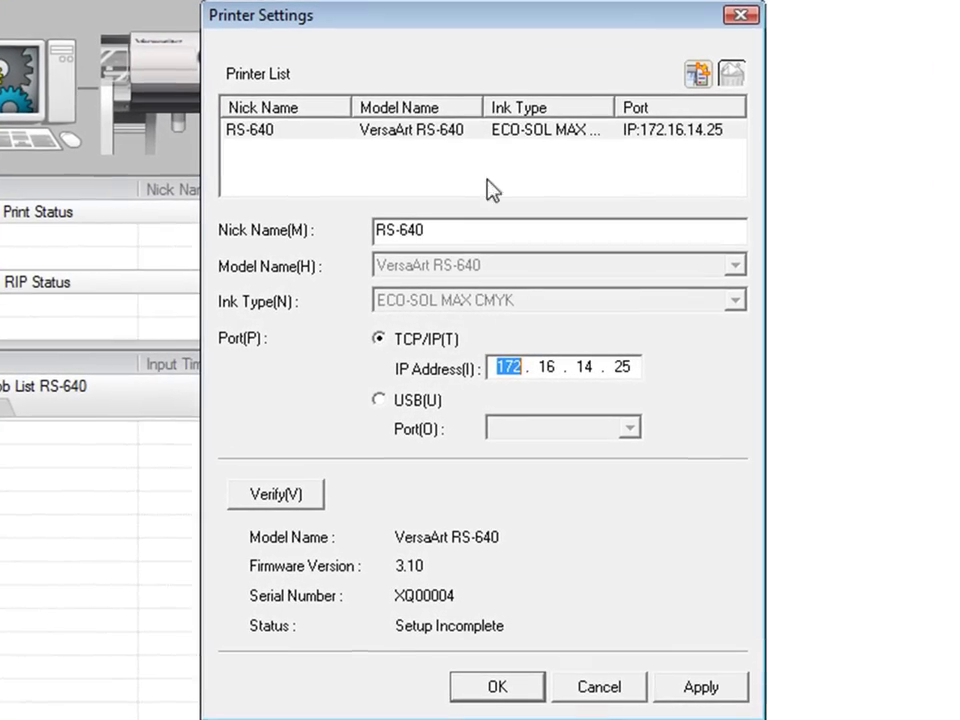
{"action": "left_click", "coordinate": [405, 148]}
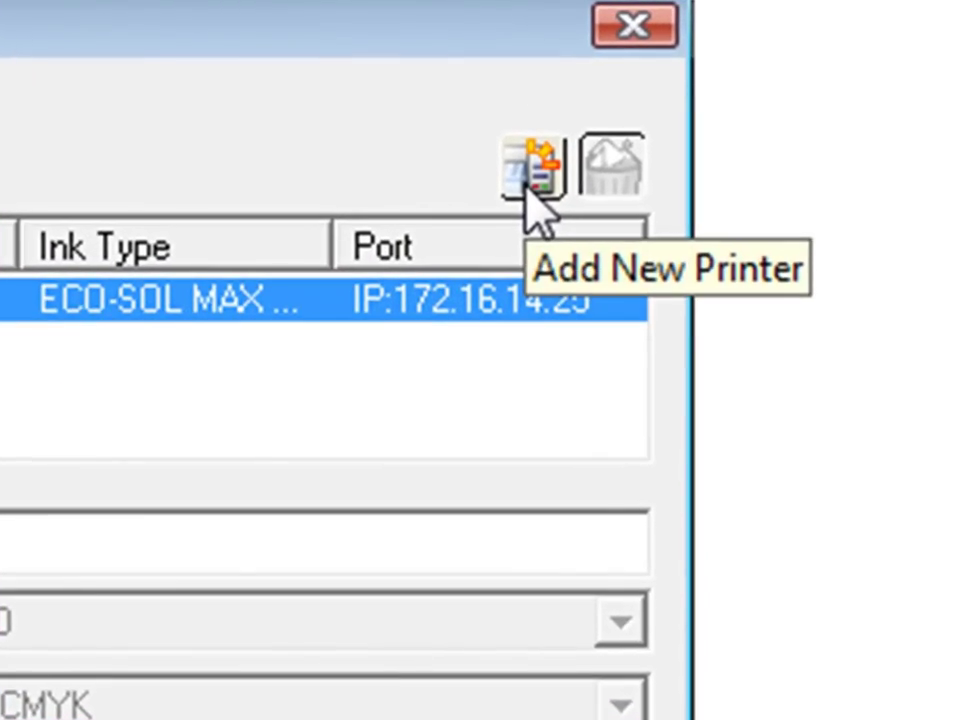
{"action": "left_click", "coordinate": [548, 165]}
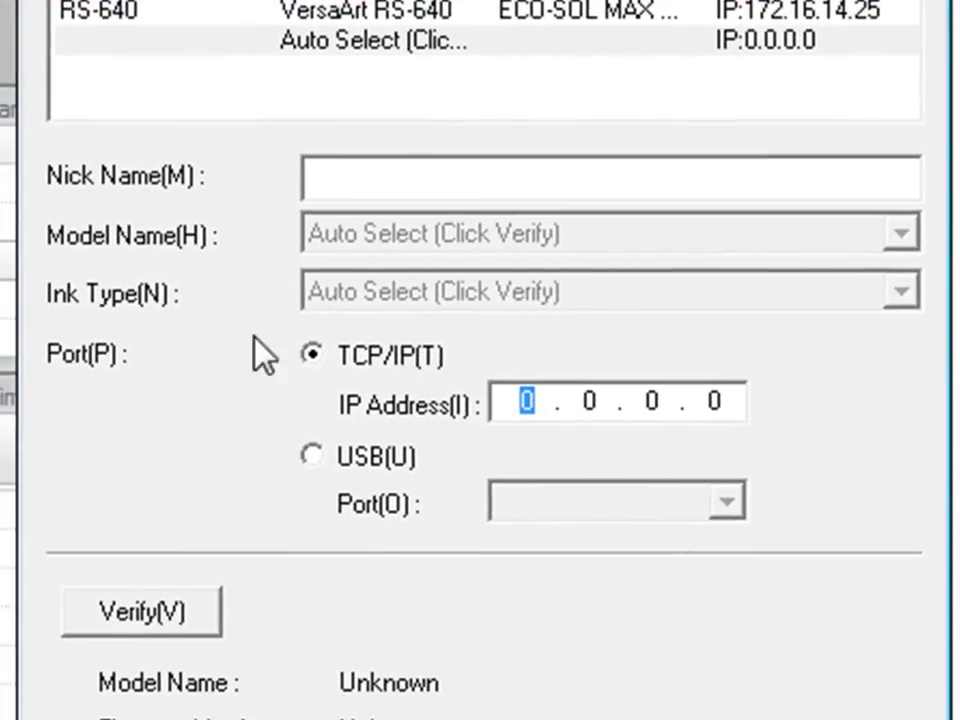
{"action": "left_click", "coordinate": [316, 462]}
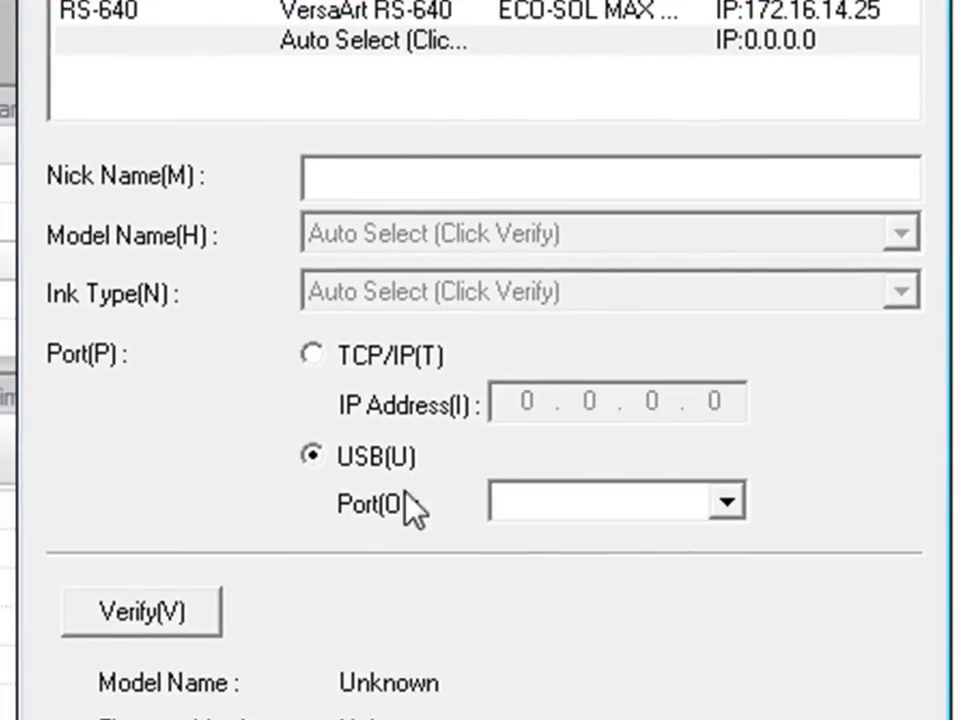
{"action": "left_click", "coordinate": [730, 503]}
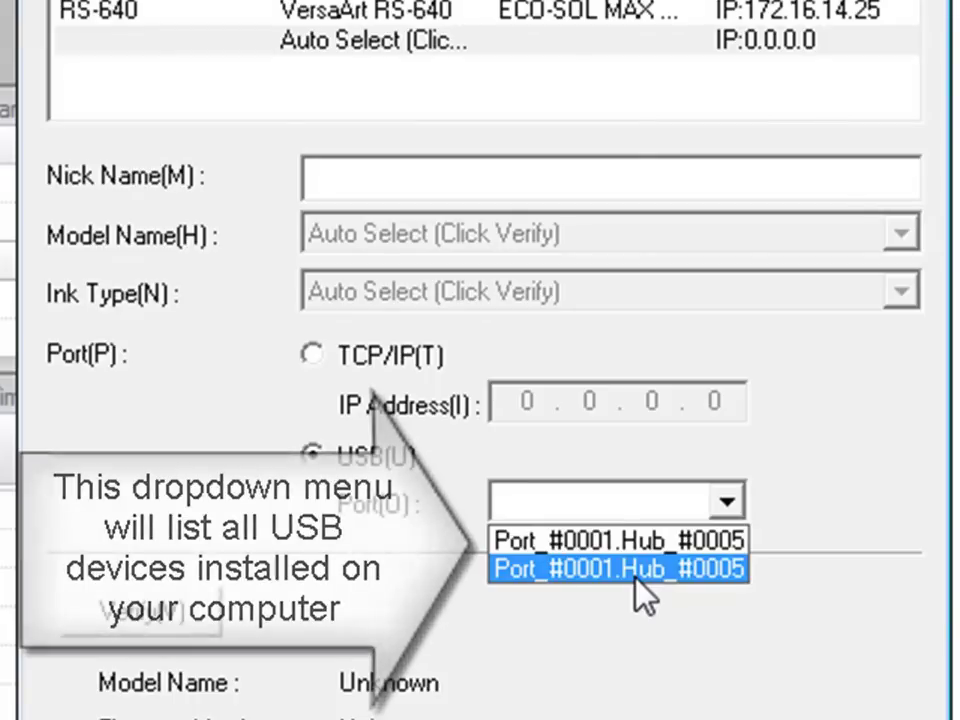
{"action": "left_click", "coordinate": [712, 553]}
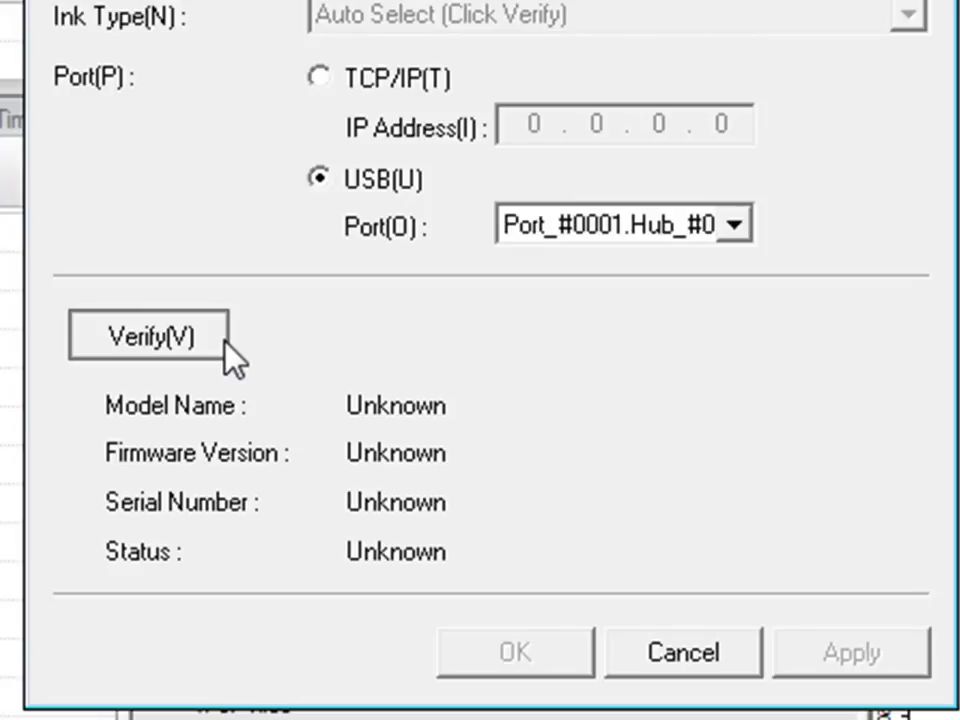
{"action": "left_click", "coordinate": [224, 345]}
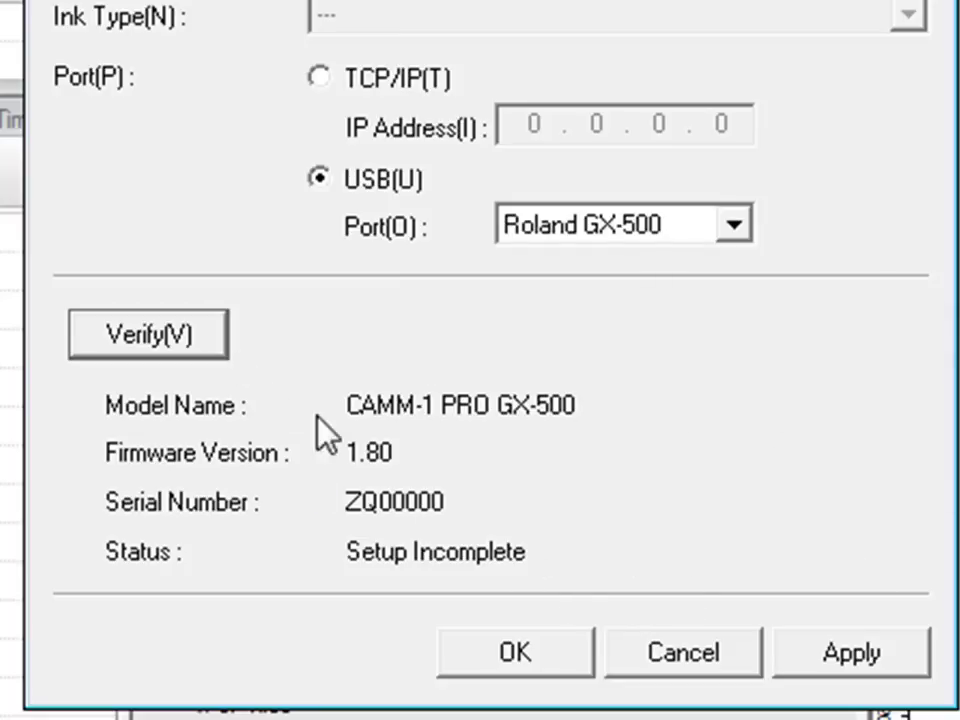
{"action": "left_click", "coordinate": [911, 664]}
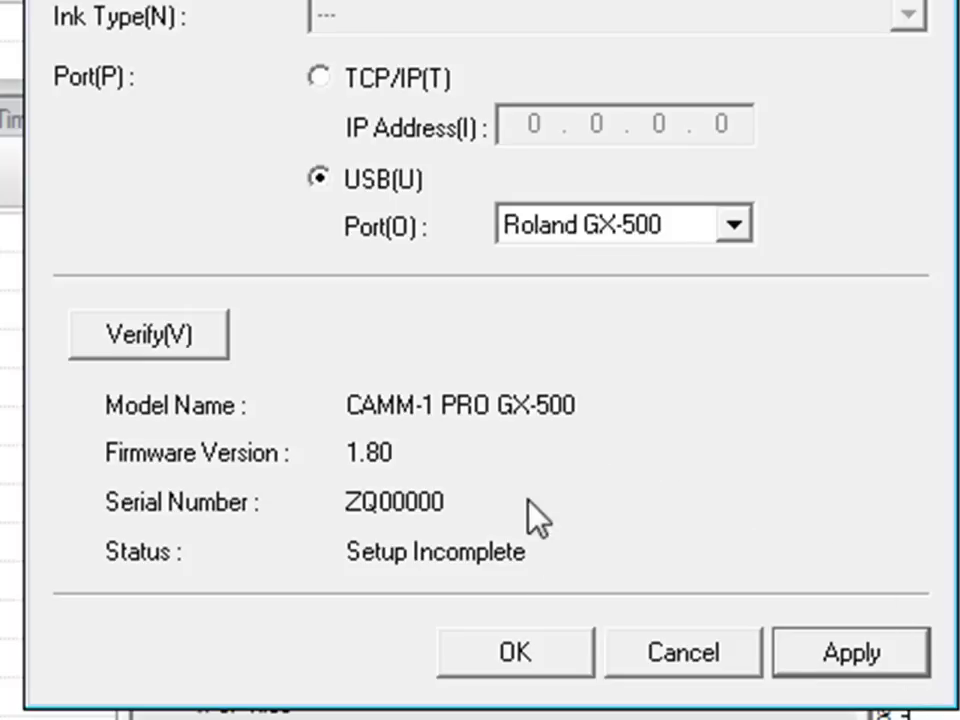
Confirm the printer settings, widen the GX-500 job list, and keep Queue A at Cut Only
{"action": "left_click", "coordinate": [553, 664]}
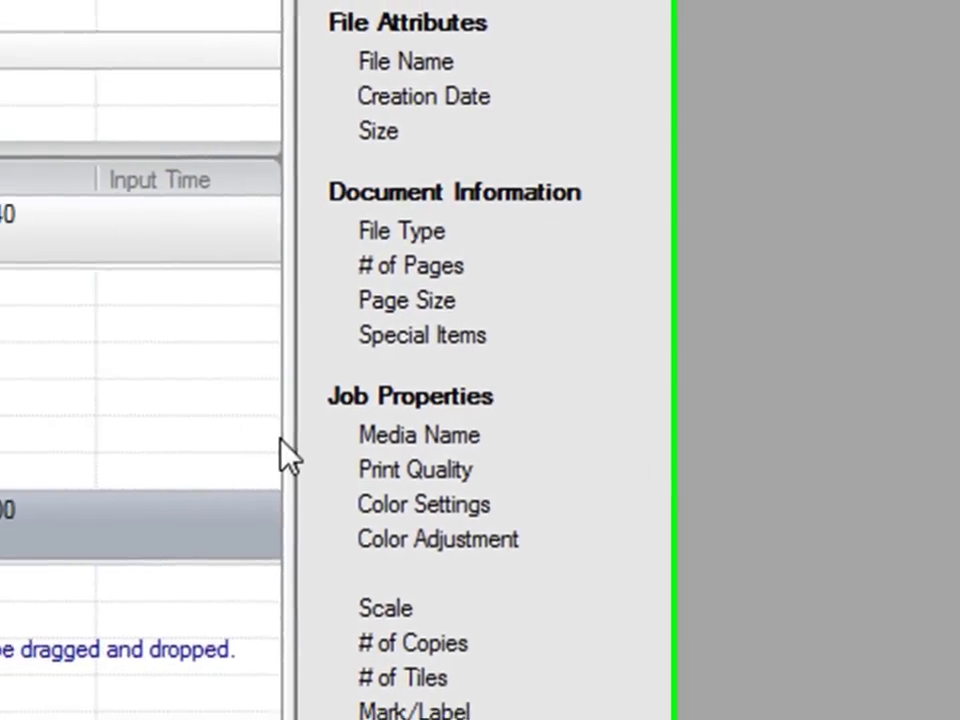
{"action": "left_click_drag", "start_coordinate": [92, 527], "coordinate": [8, 390]}
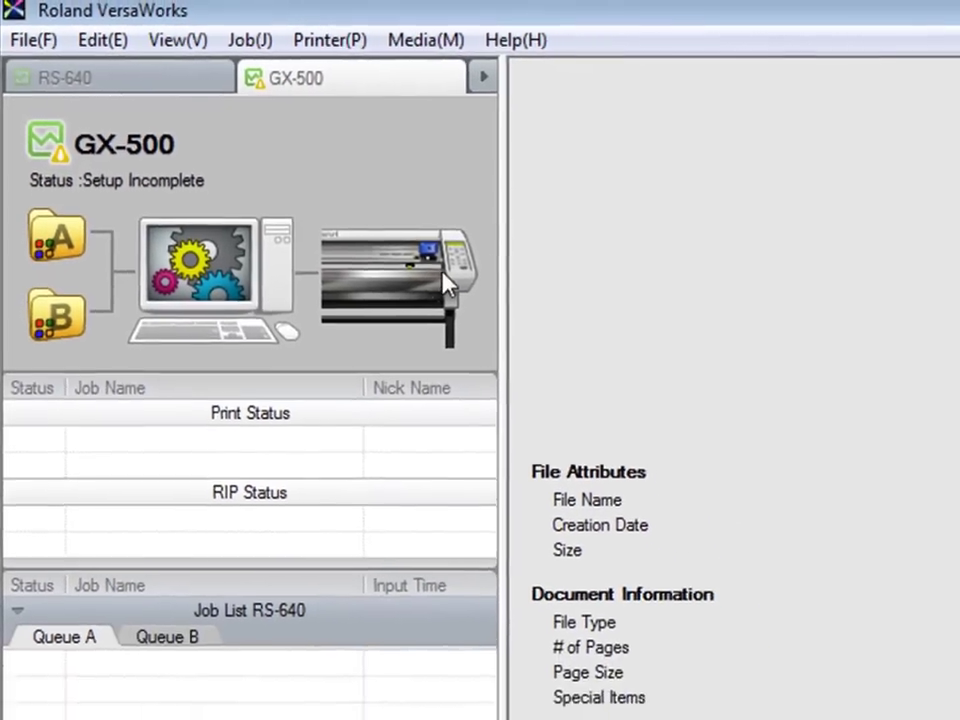
{"action": "left_click", "coordinate": [56, 237]}
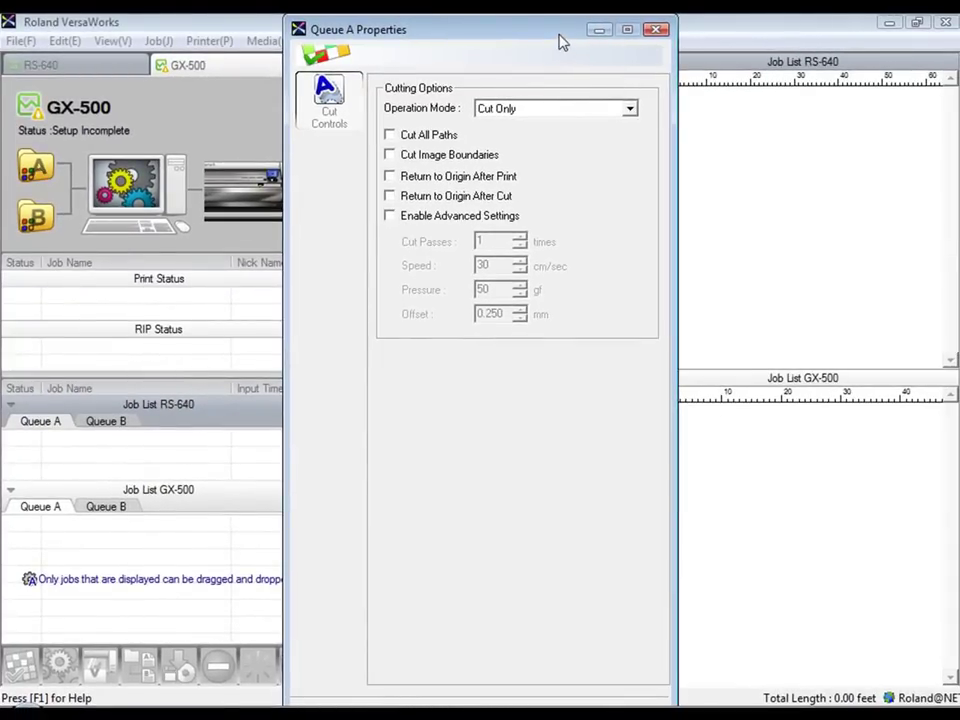
{"action": "left_click_drag", "start_coordinate": [562, 42], "coordinate": [347, 39]}
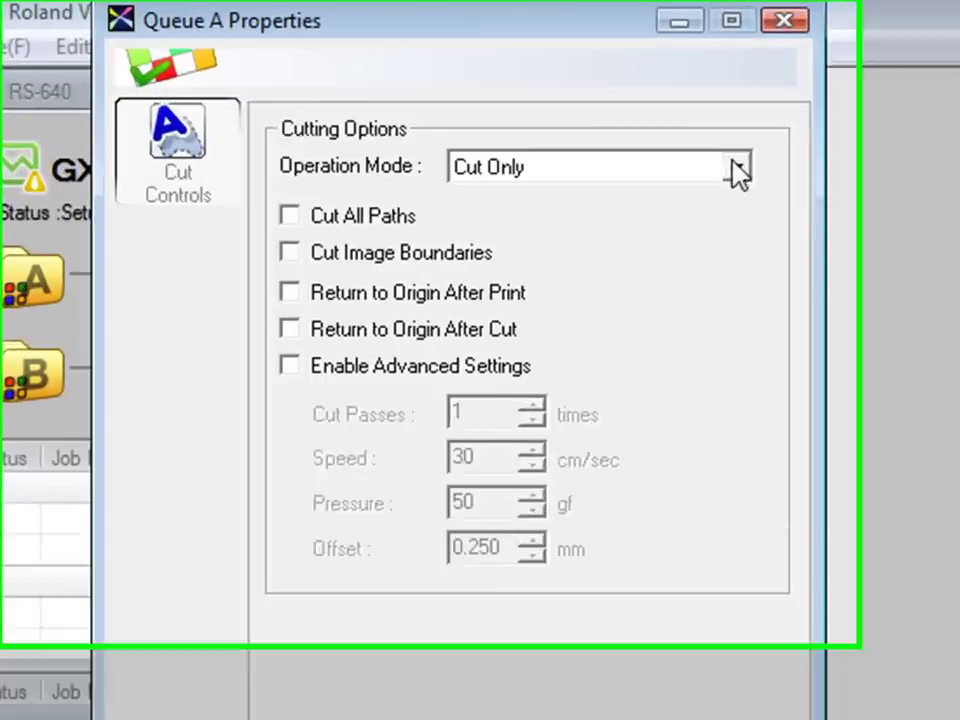
{"action": "left_click", "coordinate": [738, 172]}
{"action": "left_click", "coordinate": [741, 174]}
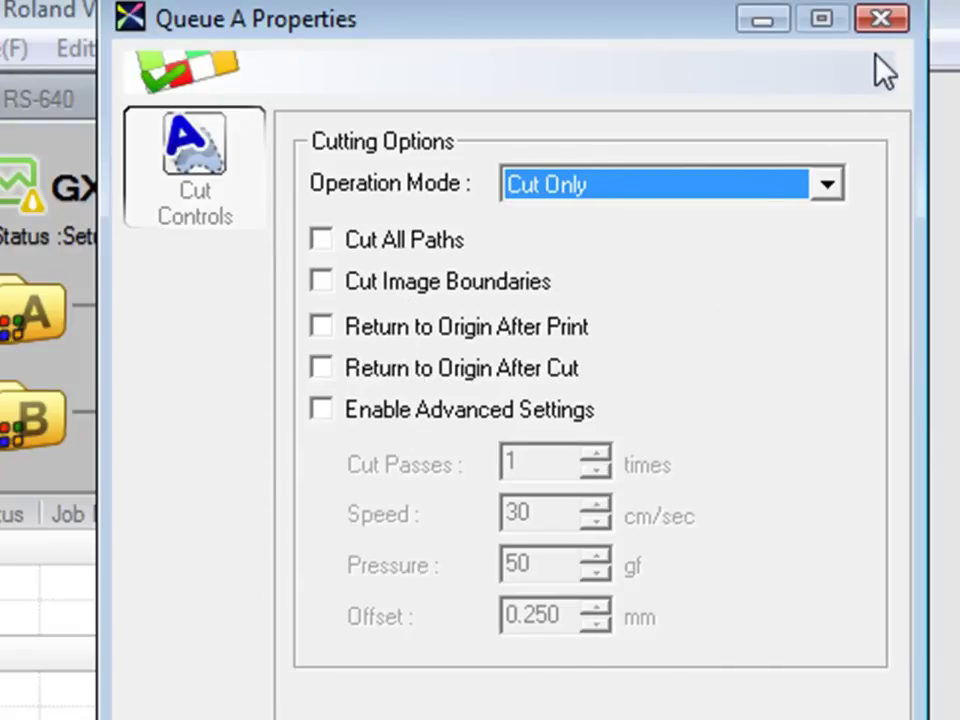
{"action": "left_click", "coordinate": [880, 18]}
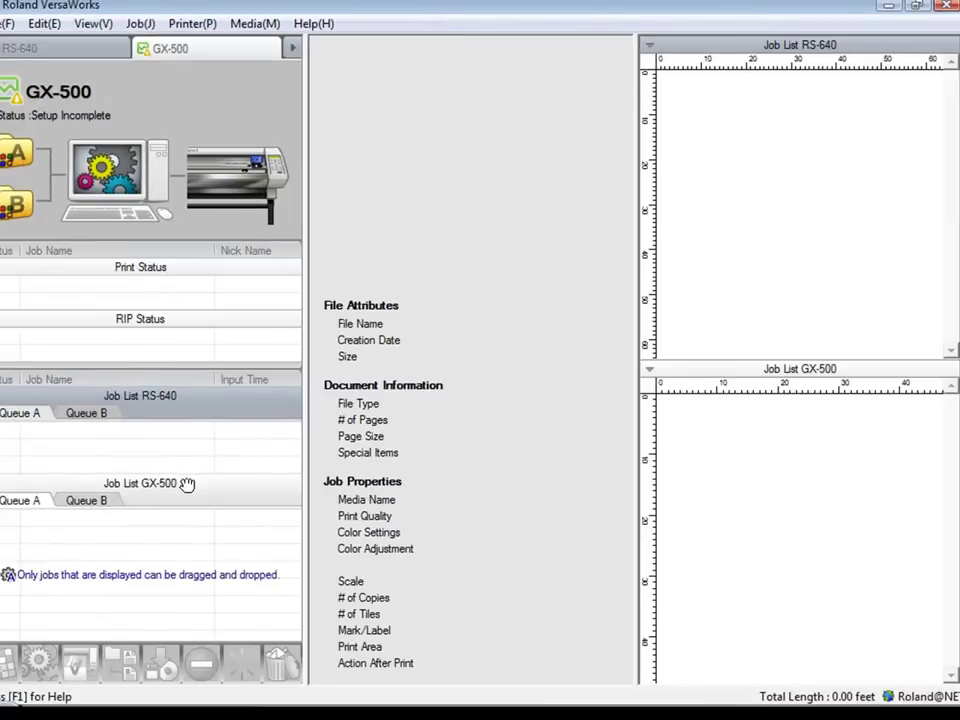
Switch back to the RS-640 by selecting its Job List header
{"action": "left_click", "coordinate": [180, 398]}
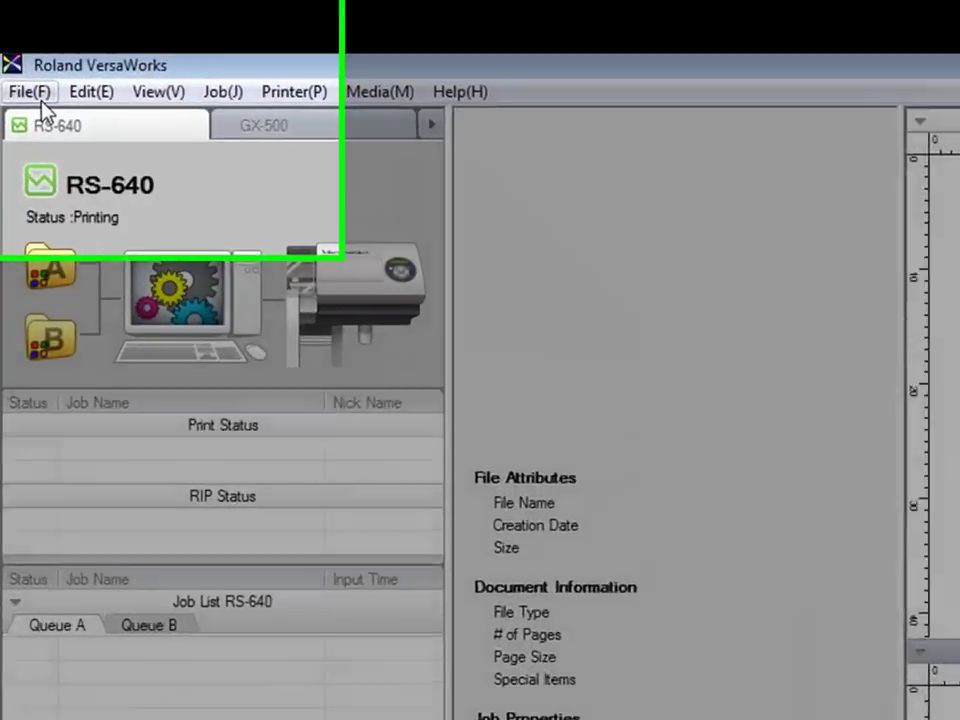
Add the Roland Fish file as a new job in the RS-640 Queue A
{"action": "left_click", "coordinate": [18, 53]}
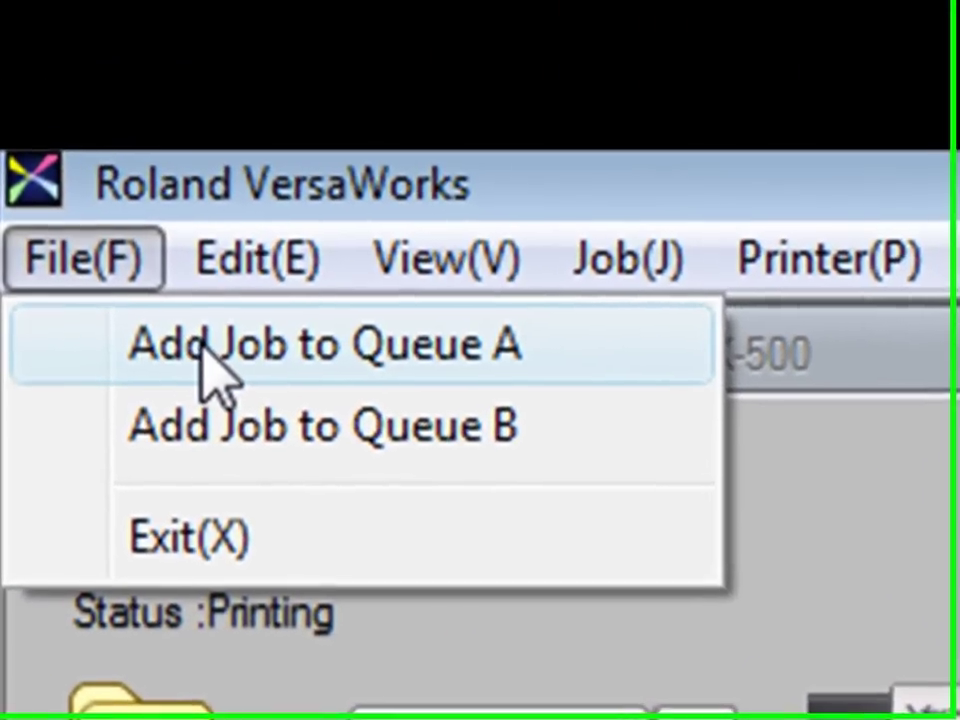
{"action": "left_click", "coordinate": [189, 315]}
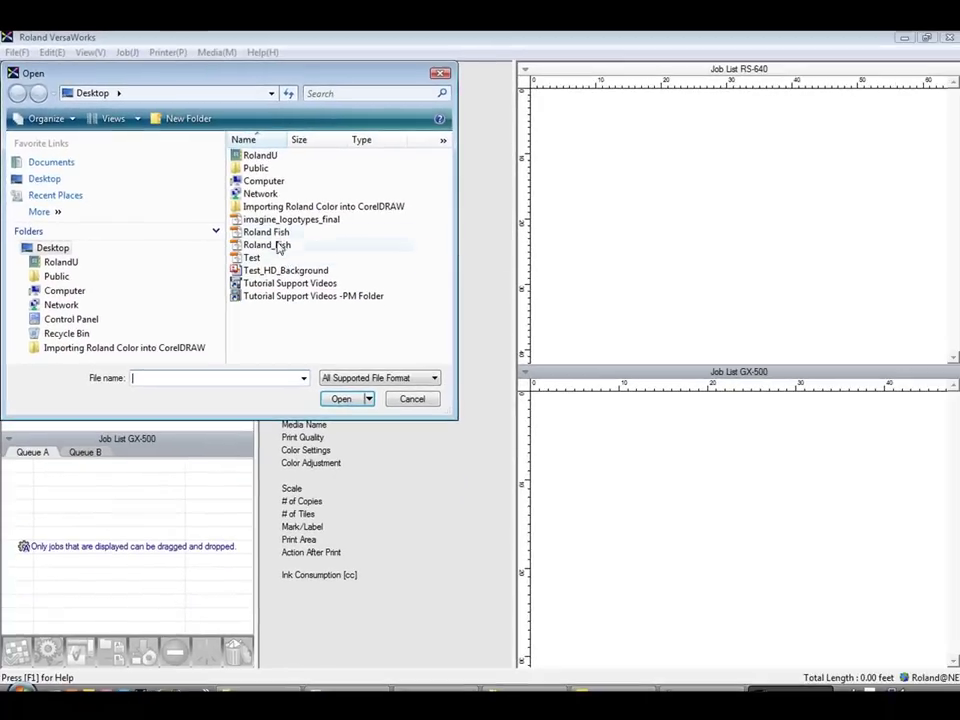
{"action": "left_click", "coordinate": [503, 438]}
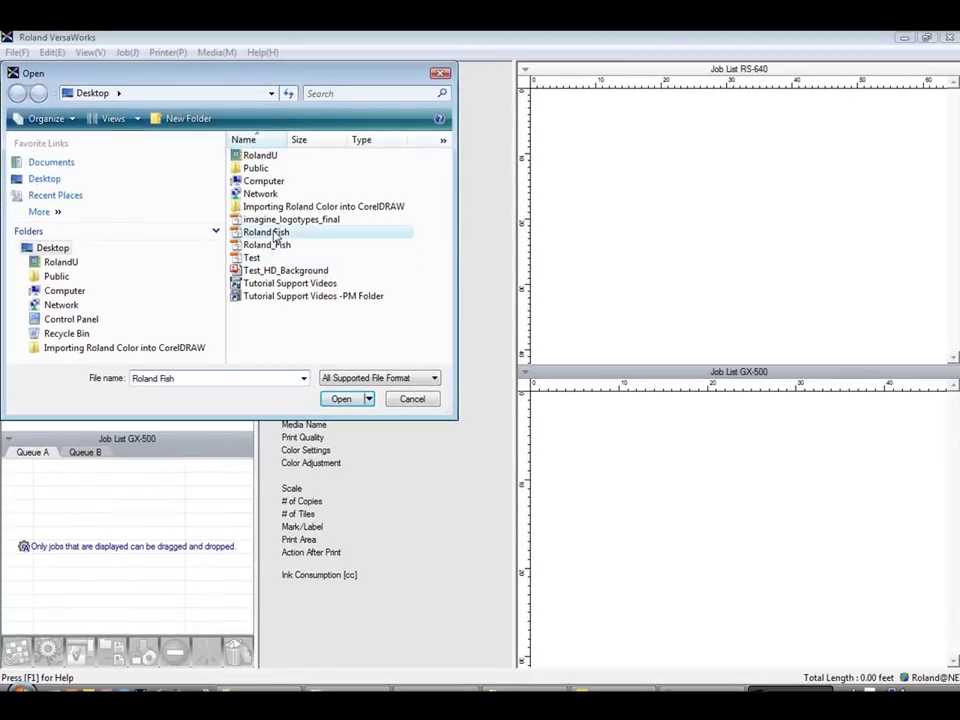
{"action": "left_click", "coordinate": [336, 398]}
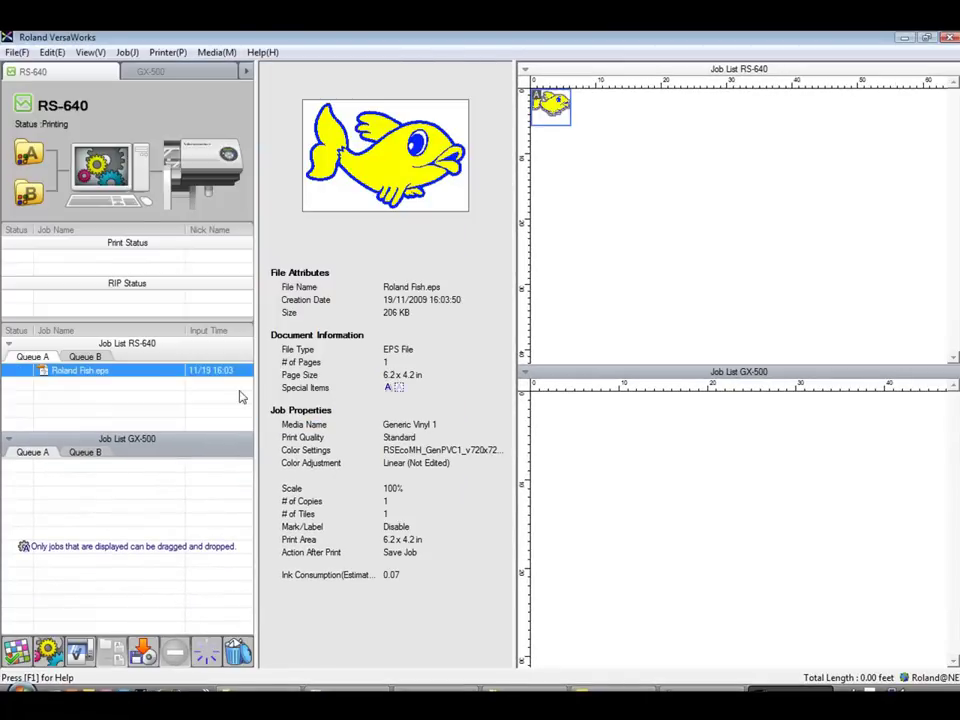
Set the fish job's media width to 49 in and its copies to 70
{"action": "double_click", "coordinate": [42, 372]}
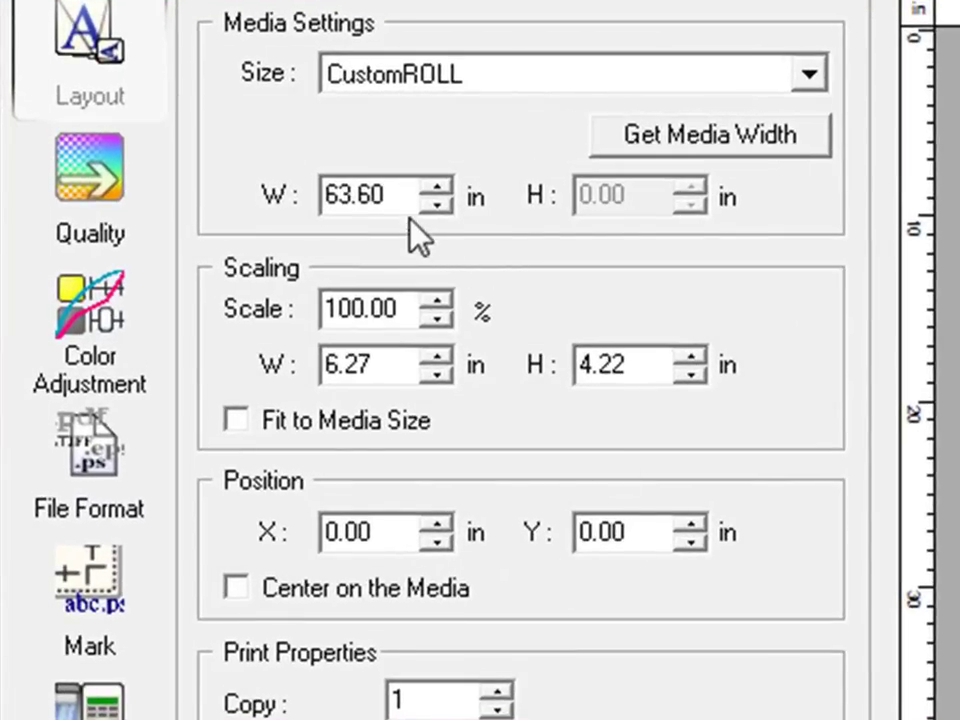
{"action": "left_click_drag", "start_coordinate": [390, 194], "coordinate": [332, 194]}
{"action": "type", "text": "49"}
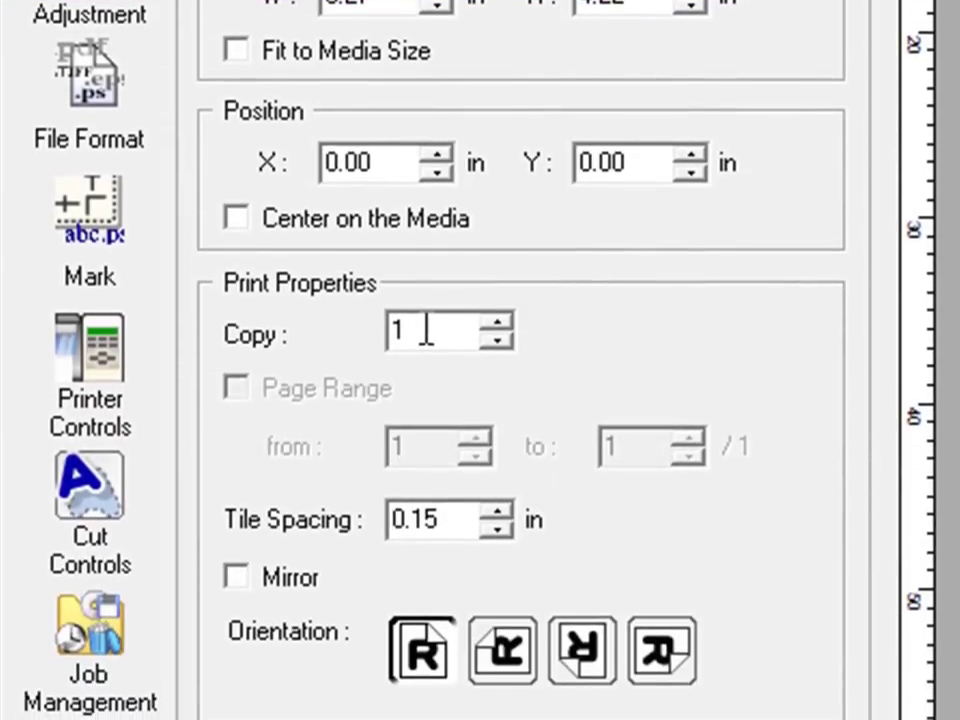
{"action": "left_click_drag", "start_coordinate": [425, 330], "coordinate": [360, 328]}
{"action": "type", "text": "70"}
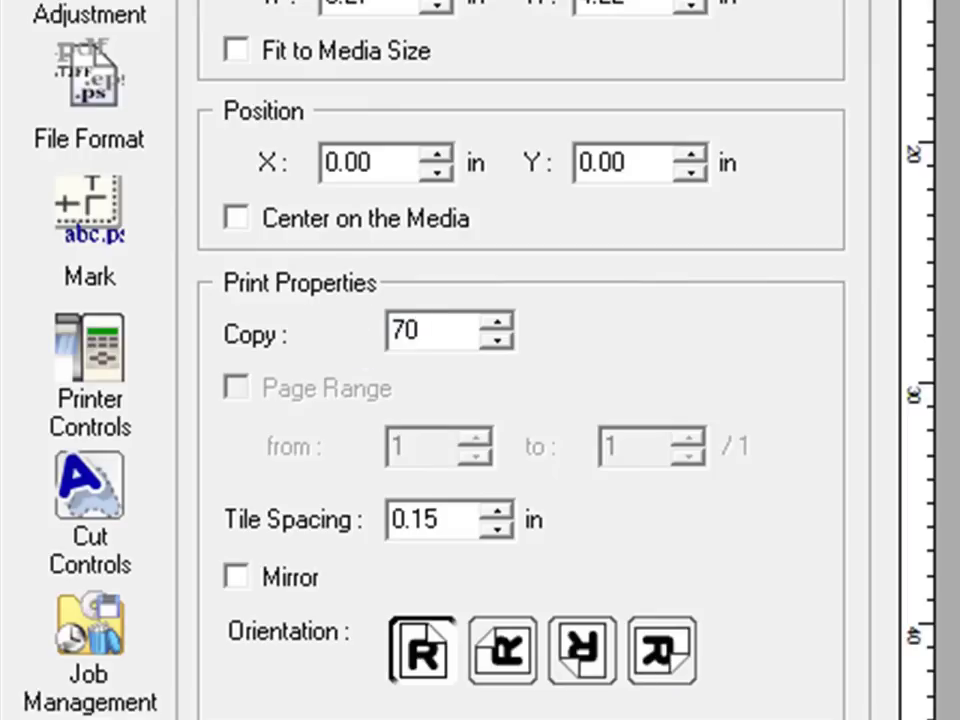
{"action": "key", "text": "shift+Home"}
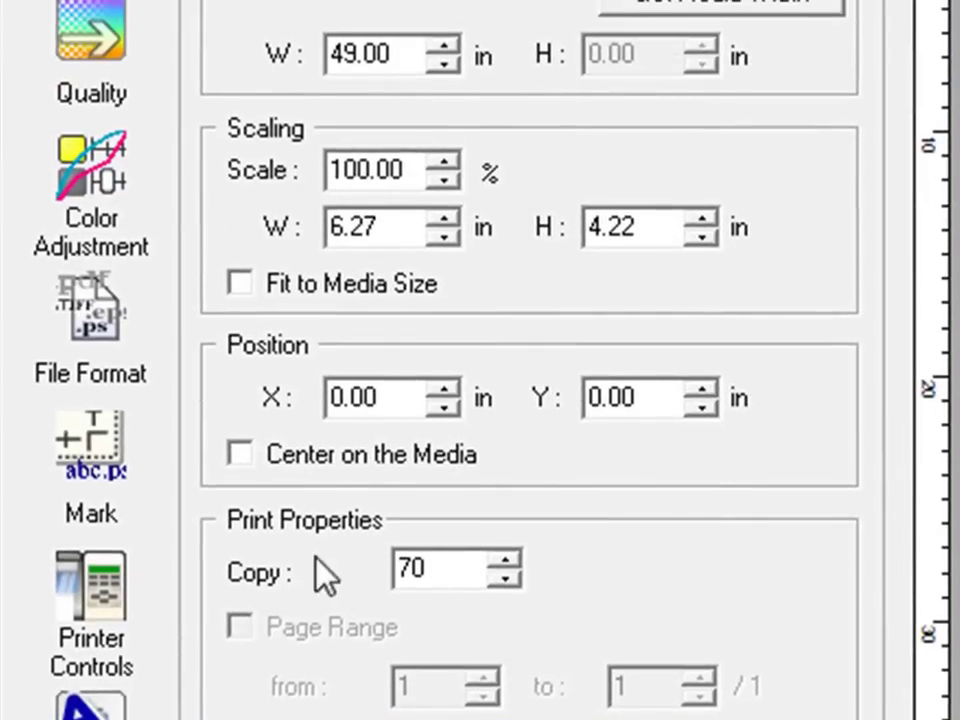
Center the fish tiles on the media and choose MCVP : Matte Calendered Vinyl (ESM) media
{"action": "left_click", "coordinate": [244, 456]}
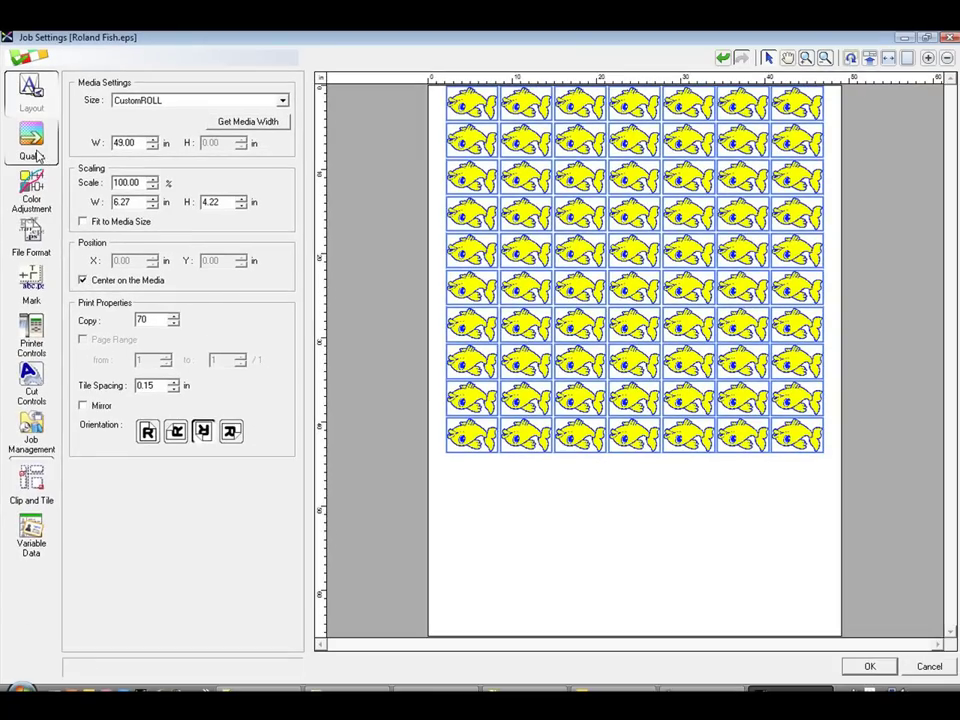
{"action": "left_click", "coordinate": [36, 154]}
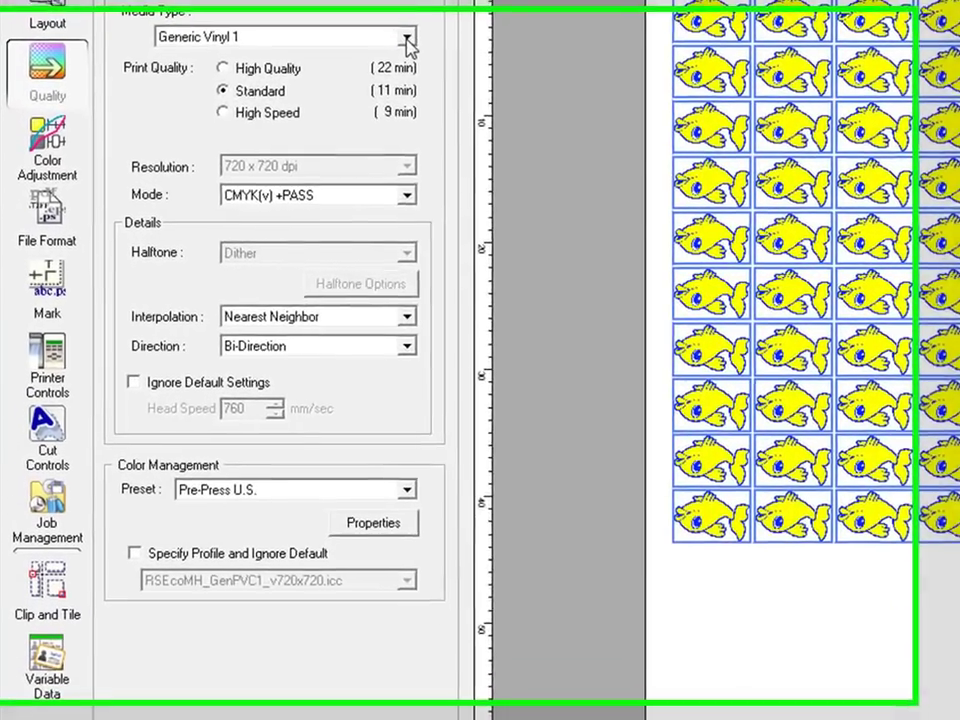
{"action": "left_click", "coordinate": [408, 40]}
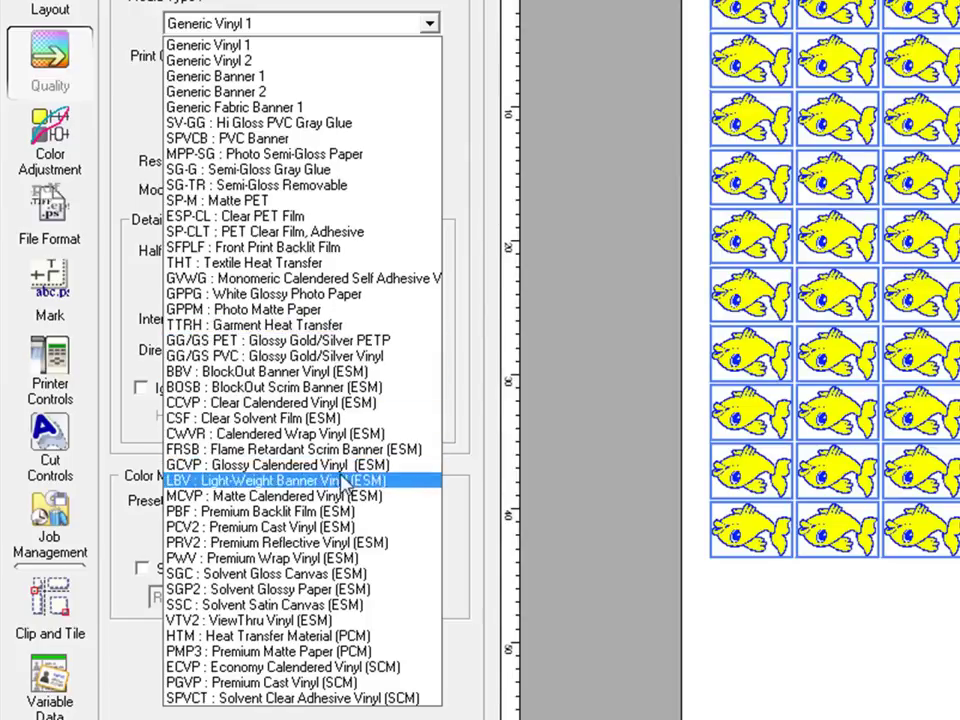
{"action": "left_click", "coordinate": [347, 496]}
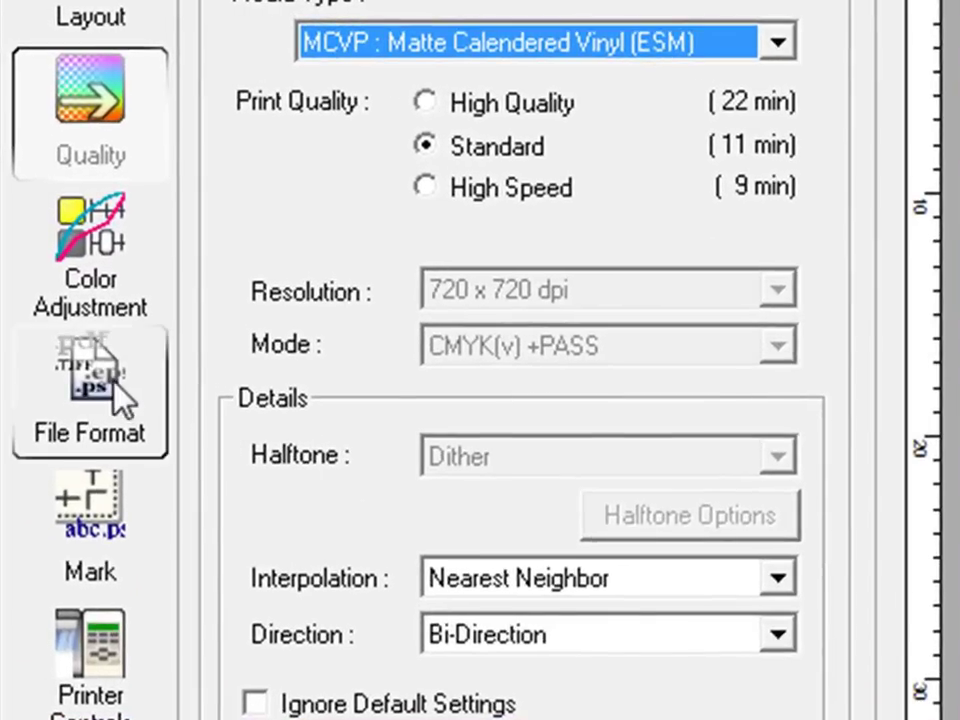
{"action": "left_click", "coordinate": [63, 211]}
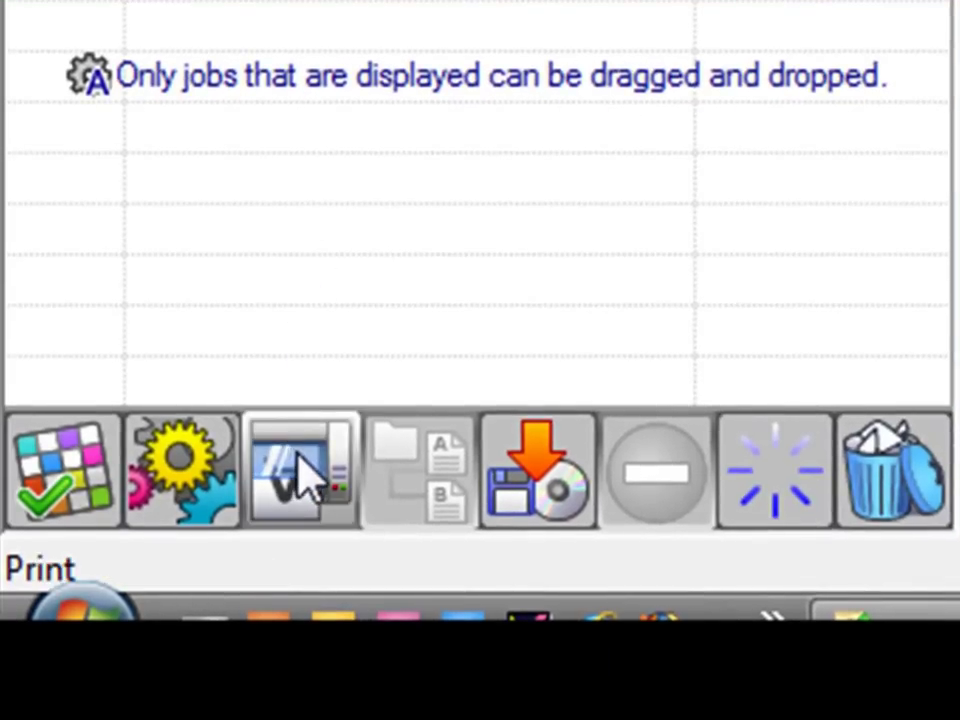
Print the 70-fish job on the RS-640
{"action": "left_click", "coordinate": [300, 475]}
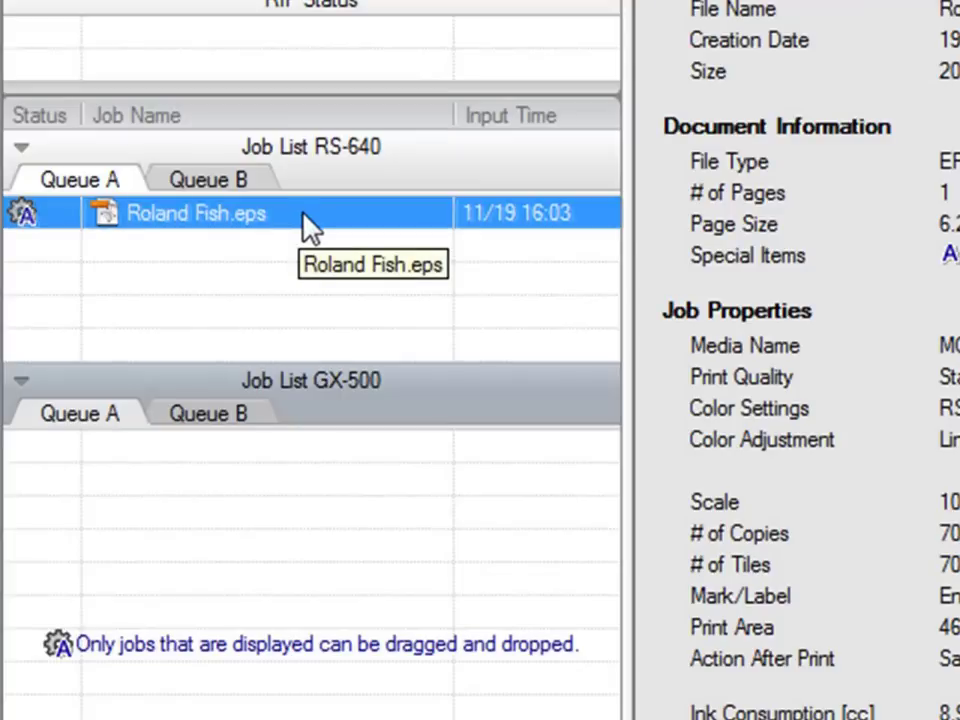
Copy Roland Fish.eps from the RS-640 Queue A into the GX-500 Queue A
{"action": "left_click_drag", "start_coordinate": [300, 214], "coordinate": [296, 505]}
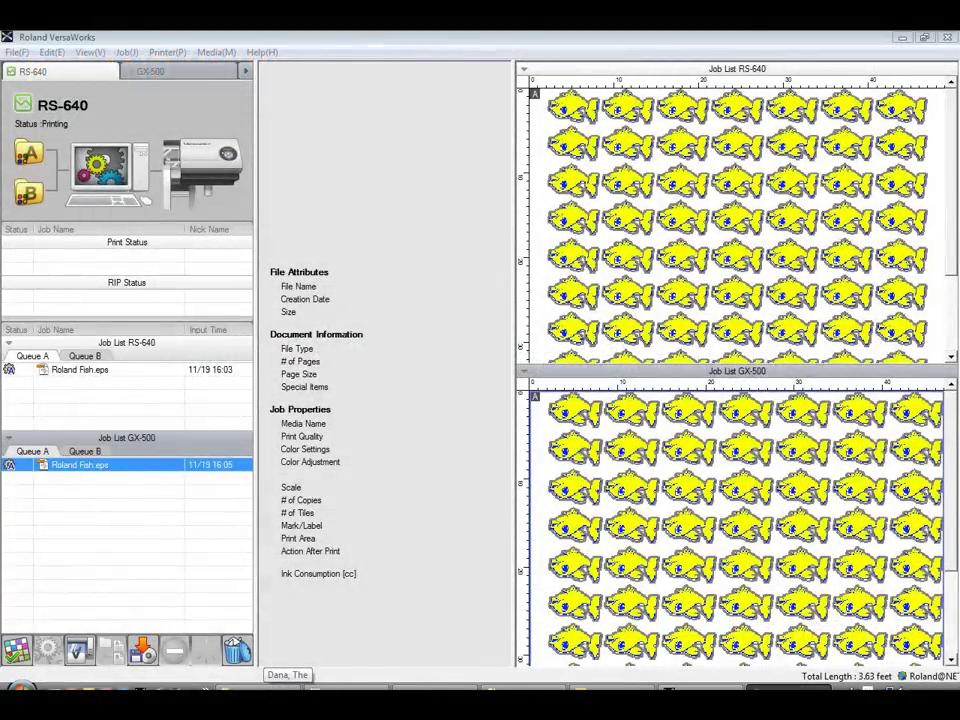
Open the GX-500 fish job's cut settings and zoom in on the top-left fish's cut lines
{"action": "double_click", "coordinate": [116, 467]}
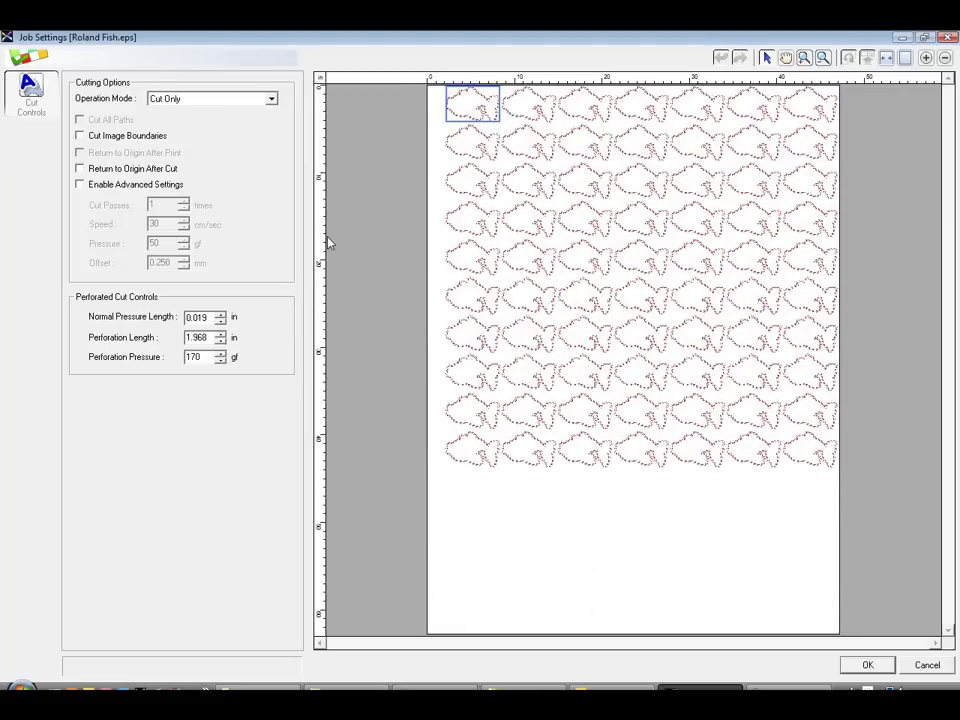
{"action": "left_click", "coordinate": [803, 58]}
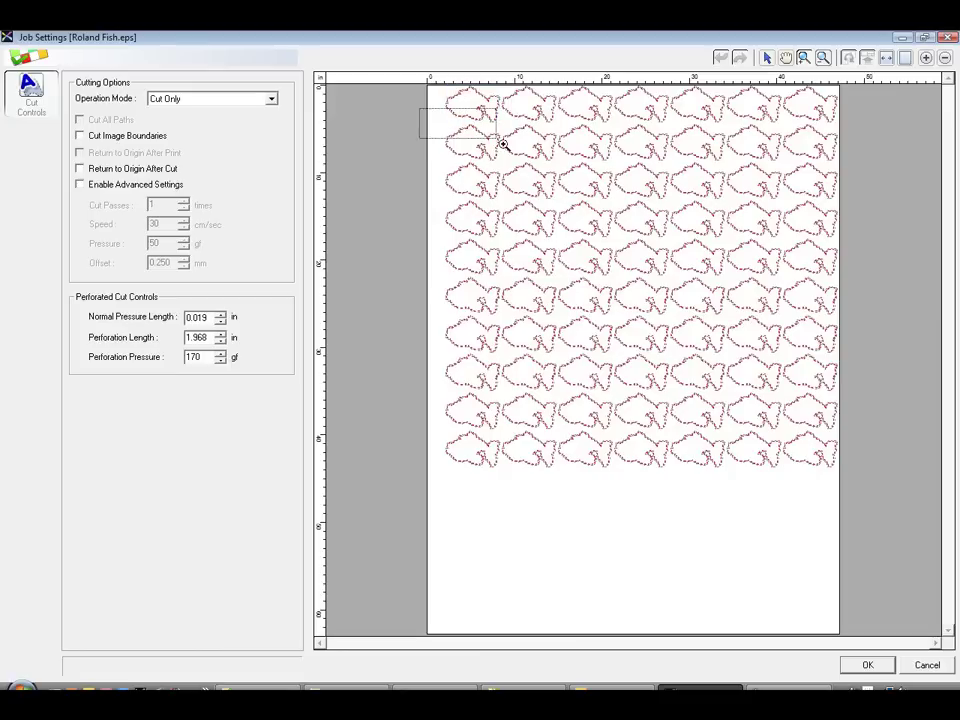
{"action": "left_click_drag", "start_coordinate": [503, 144], "coordinate": [517, 145]}
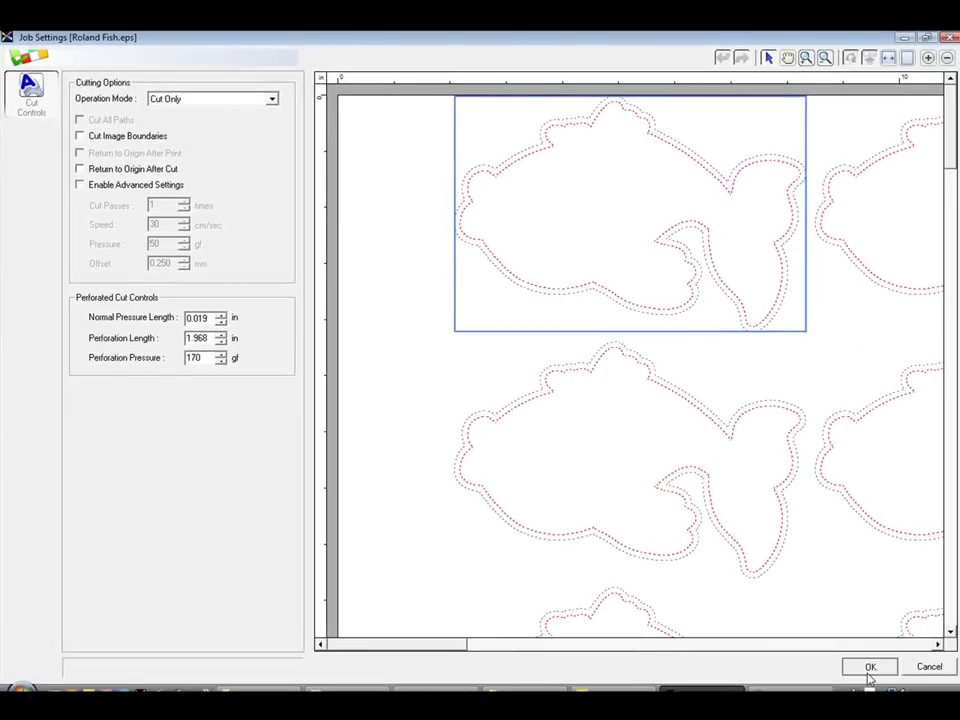
Accept the GX-500 fish job's cut settings and close them
{"action": "left_click", "coordinate": [868, 670]}
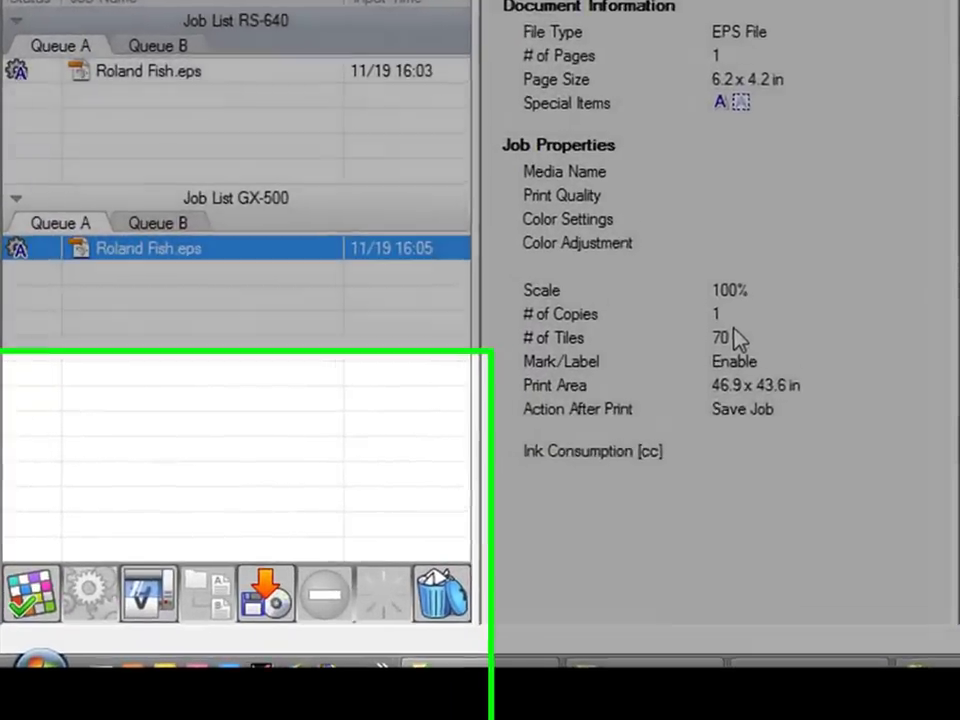